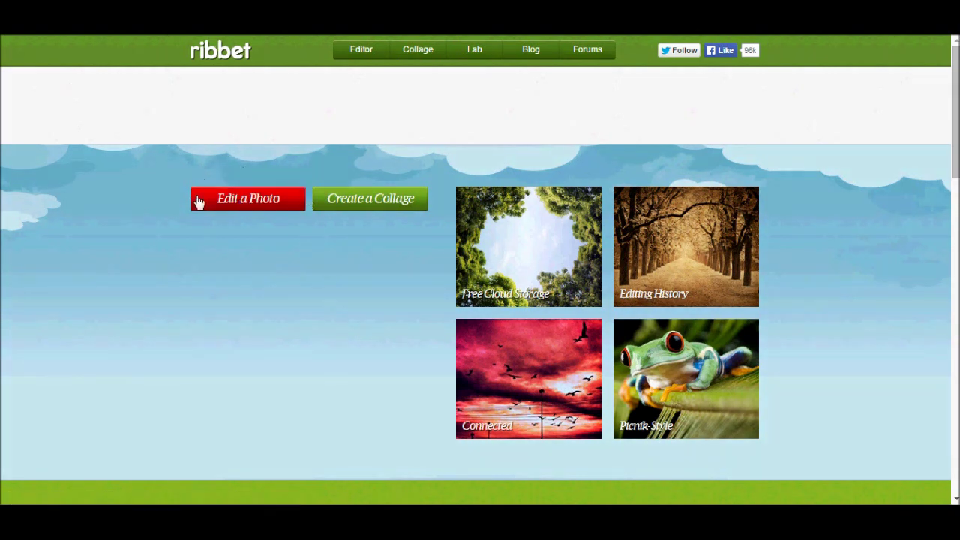
- Open Ribbet's photo editor and hide the side advertising bar
{"action": "left_click", "coordinate": [255, 199]}
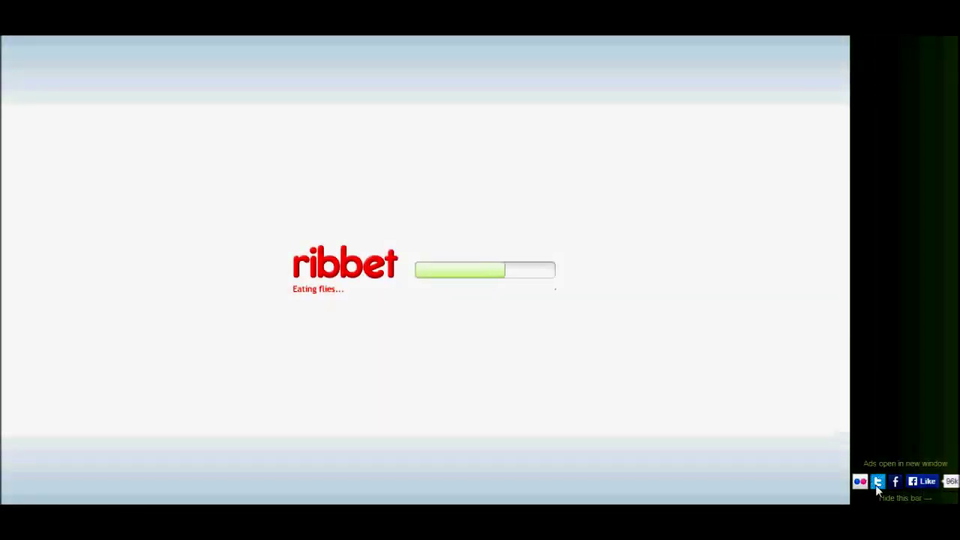
{"action": "left_click", "coordinate": [882, 497]}
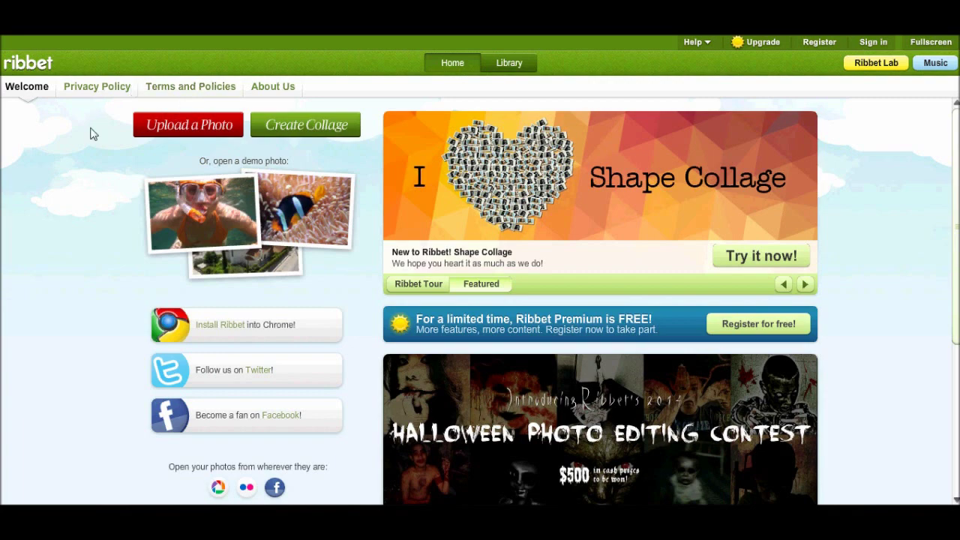
- Upload the orange flower macro photo from the Pictures library and collapse the photo basket
{"action": "left_click", "coordinate": [198, 126]}
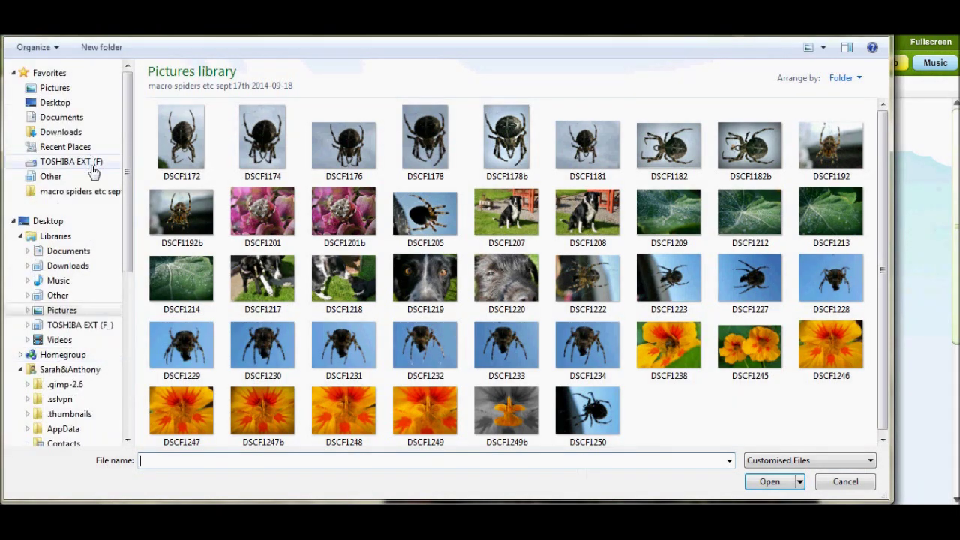
{"action": "double_click", "coordinate": [425, 413]}
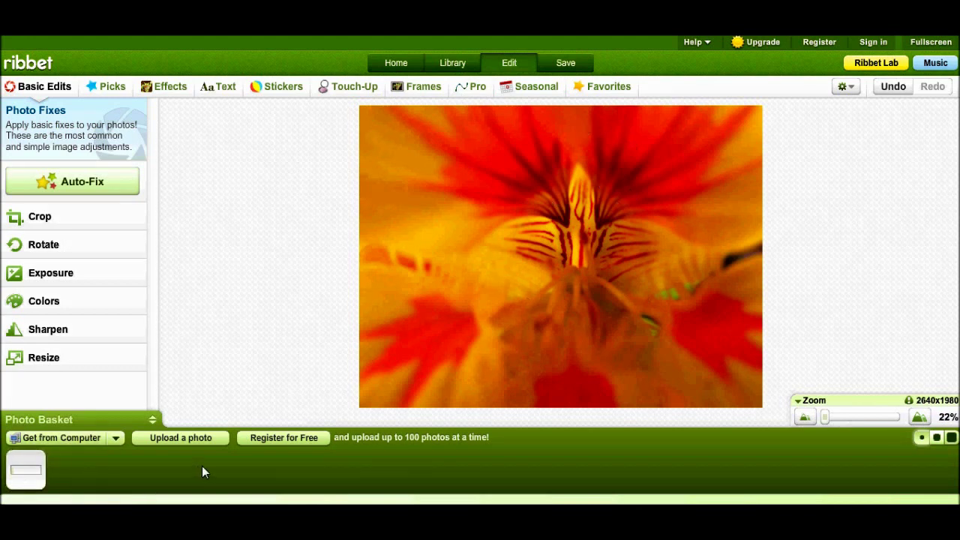
{"action": "left_click", "coordinate": [152, 418]}
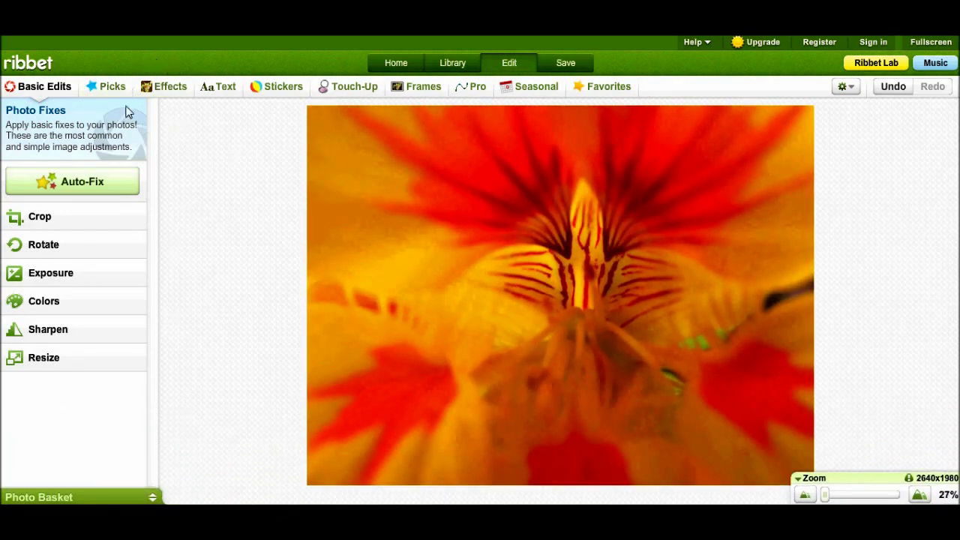
- Show the Effects list and preview Black and White on the flower photo
{"action": "left_click", "coordinate": [171, 89]}
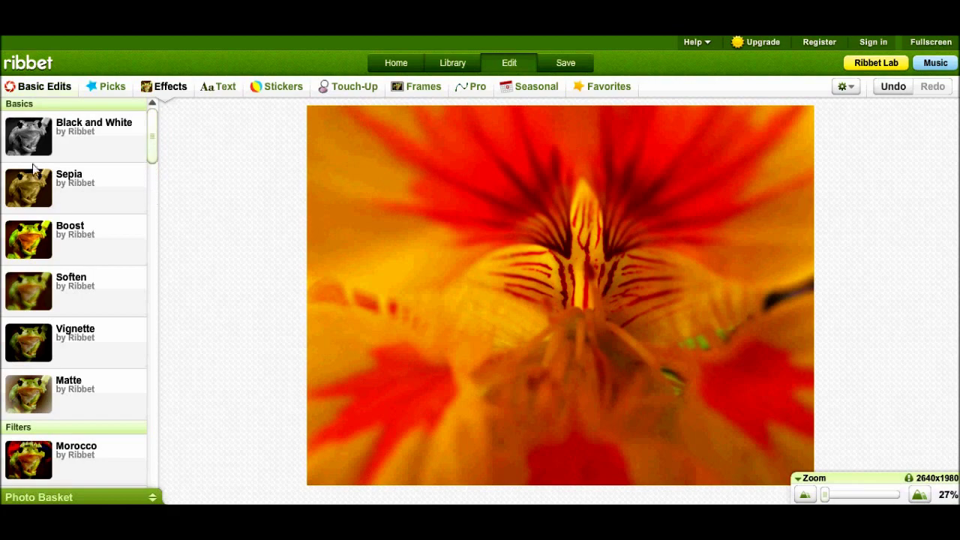
{"action": "left_click", "coordinate": [43, 134]}
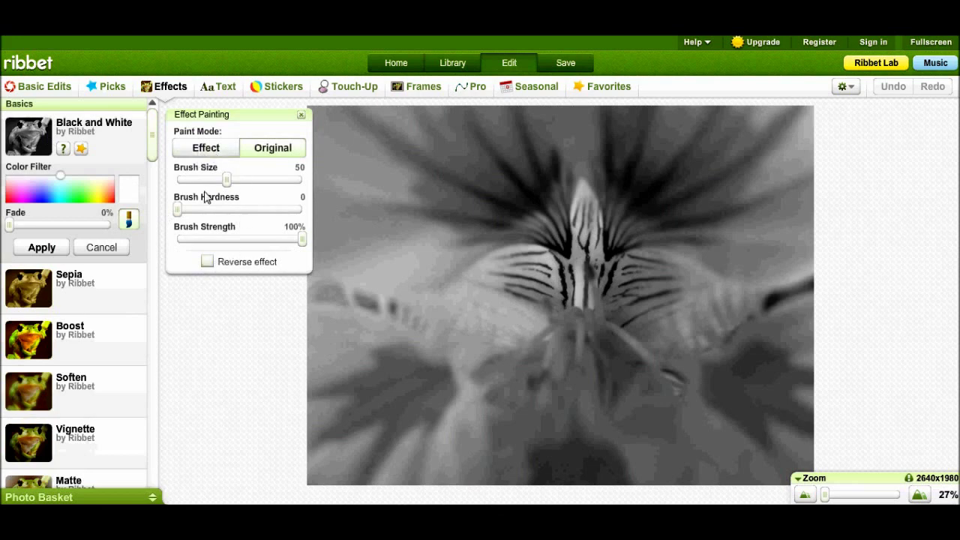
- Set the effect brush to size 100 with hardness raised to 46
{"action": "left_click_drag", "start_coordinate": [228, 183], "coordinate": [257, 184]}
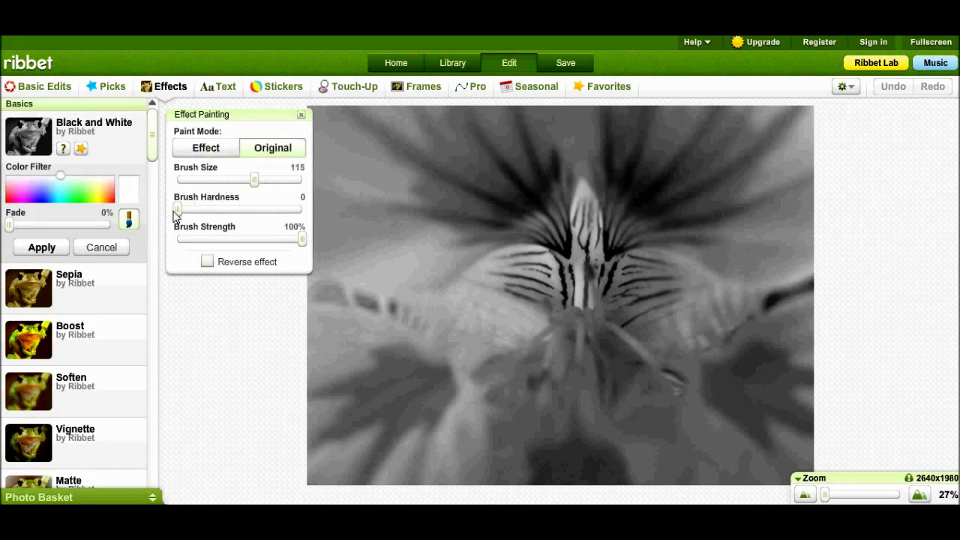
{"action": "left_click_drag", "start_coordinate": [178, 212], "coordinate": [235, 213]}
{"action": "left_click_drag", "start_coordinate": [257, 183], "coordinate": [249, 181]}
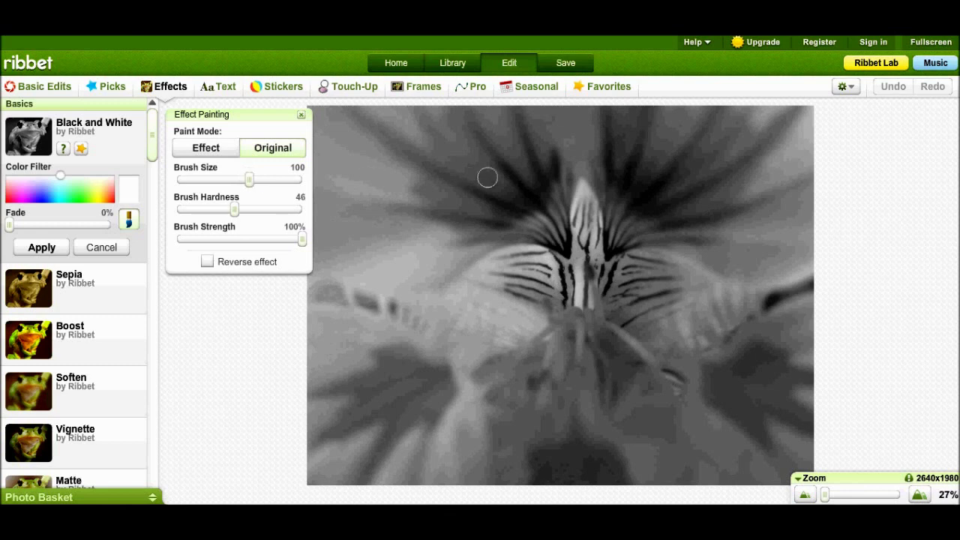
- Zoom in on the flower centre and paint the orange central petal back into colour
{"action": "left_click", "coordinate": [587, 216]}
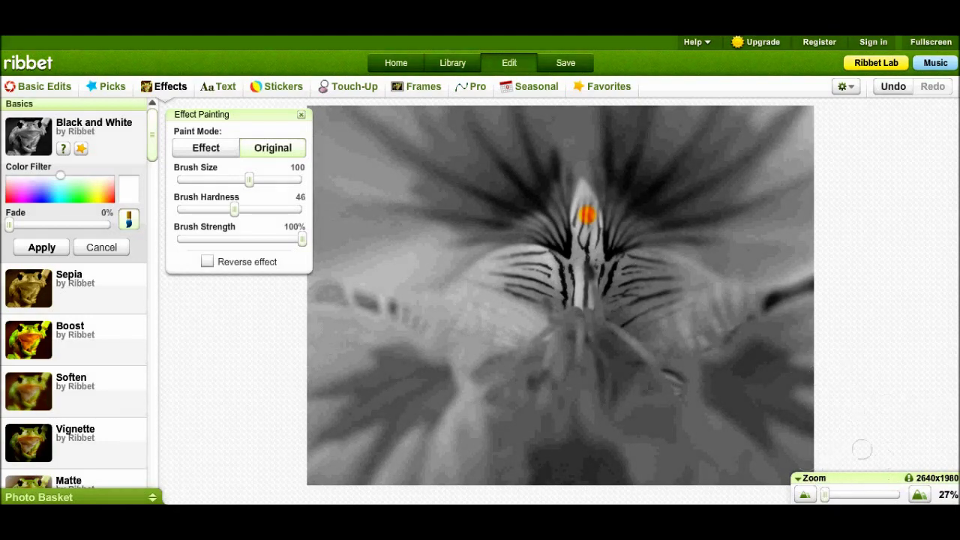
{"action": "mouse_move", "coordinate": [824, 497]}
{"action": "left_mouse_down"}
{"action": "mouse_move", "coordinate": [848, 497]}
{"action": "mouse_move", "coordinate": [831, 496]}
{"action": "left_mouse_up"}
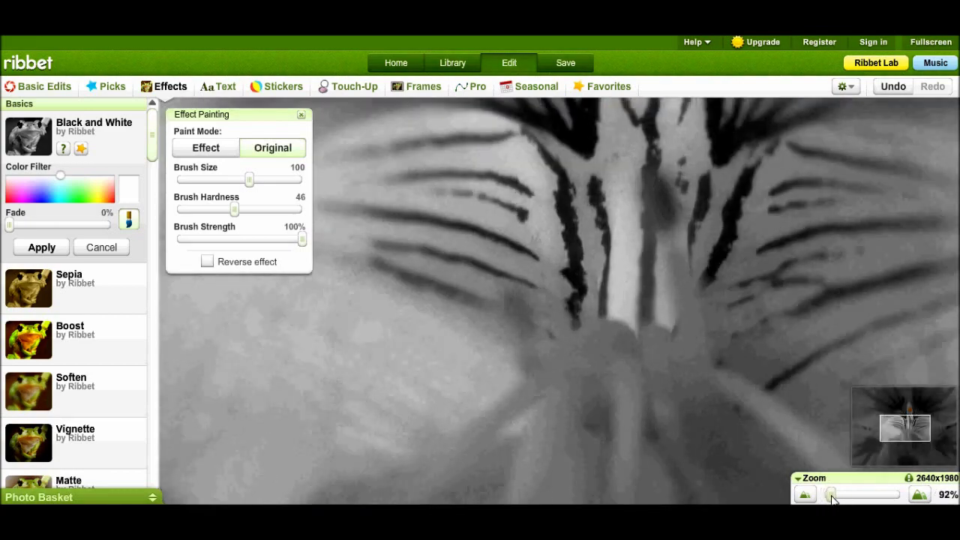
{"action": "left_click_drag", "start_coordinate": [896, 434], "coordinate": [897, 411]}
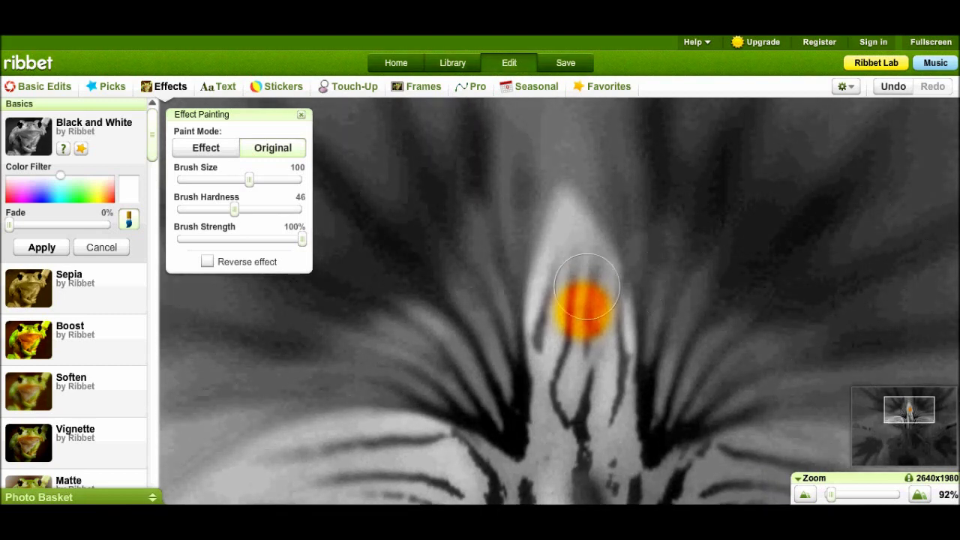
{"action": "mouse_move", "coordinate": [559, 259]}
{"action": "left_mouse_down"}
{"action": "mouse_move", "coordinate": [591, 306]}
{"action": "mouse_move", "coordinate": [606, 448]}
{"action": "mouse_move", "coordinate": [597, 369]}
{"action": "mouse_move", "coordinate": [564, 313]}
{"action": "mouse_move", "coordinate": [556, 365]}
{"action": "left_mouse_up"}
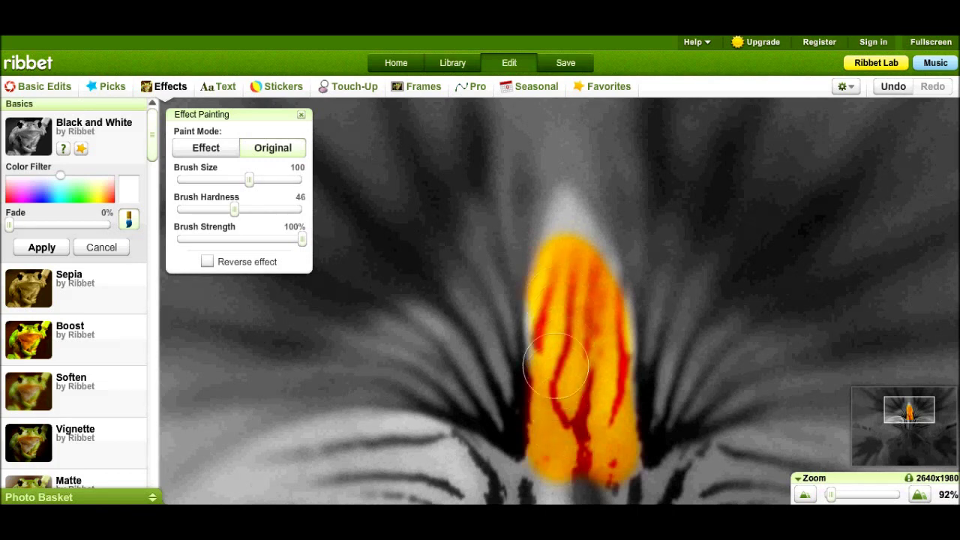
{"action": "left_click", "coordinate": [235, 183]}
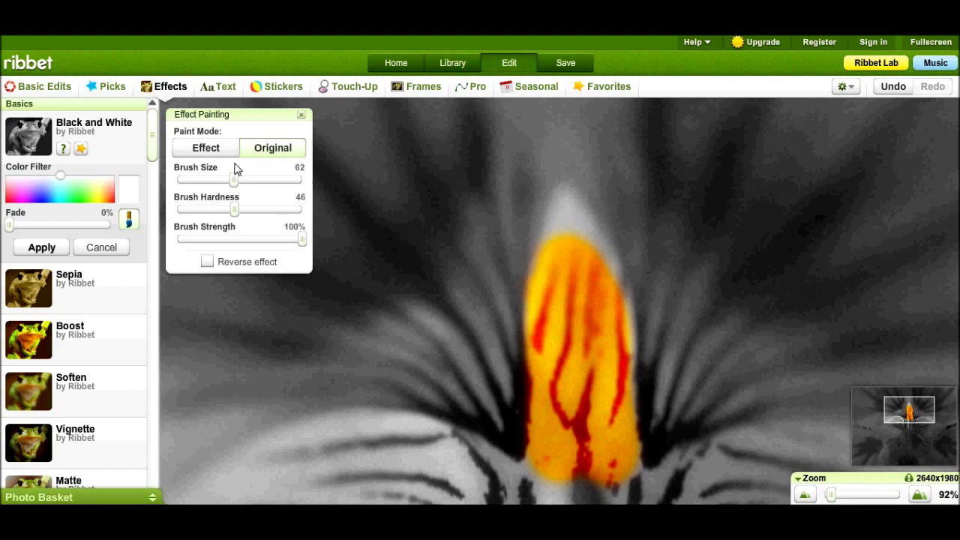
- With a size 57 brush, paint colour onto the central petal's tip
{"action": "left_click_drag", "start_coordinate": [214, 183], "coordinate": [200, 180]}
{"action": "left_click_drag", "start_coordinate": [200, 184], "coordinate": [208, 181]}
{"action": "left_click", "coordinate": [230, 180]}
{"action": "mouse_move", "coordinate": [571, 229]}
{"action": "left_mouse_down"}
{"action": "mouse_move", "coordinate": [554, 253]}
{"action": "mouse_move", "coordinate": [572, 234]}
{"action": "left_mouse_up"}
{"action": "left_click_drag", "start_coordinate": [582, 197], "coordinate": [670, 182]}
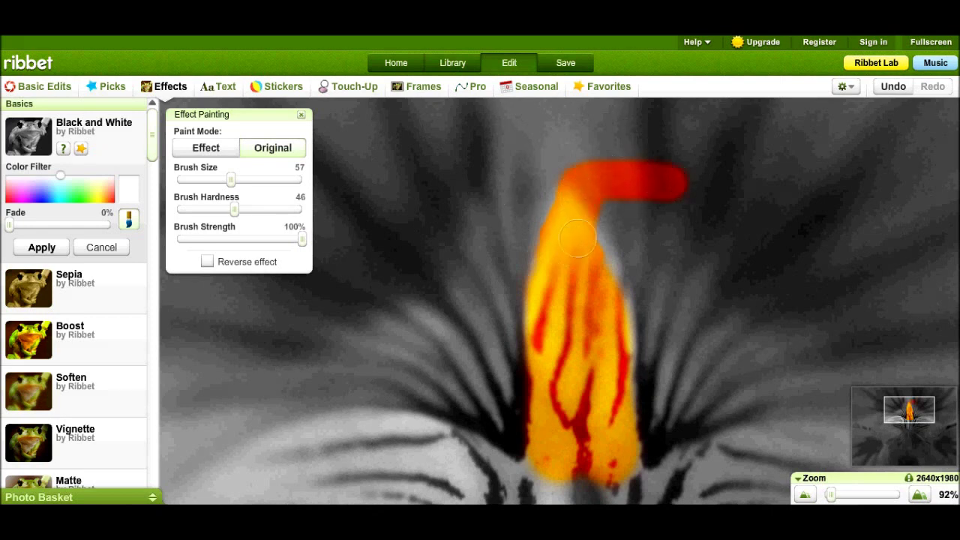
- In Effect mode with a size 74 brush, turn the stray colour stroke grey
{"action": "left_click", "coordinate": [209, 150]}
{"action": "left_click_drag", "start_coordinate": [231, 181], "coordinate": [240, 181]}
{"action": "mouse_move", "coordinate": [691, 184]}
{"action": "left_mouse_down"}
{"action": "mouse_move", "coordinate": [600, 145]}
{"action": "mouse_move", "coordinate": [638, 200]}
{"action": "mouse_move", "coordinate": [677, 220]}
{"action": "mouse_move", "coordinate": [565, 165]}
{"action": "mouse_move", "coordinate": [597, 180]}
{"action": "mouse_move", "coordinate": [612, 218]}
{"action": "mouse_move", "coordinate": [567, 175]}
{"action": "mouse_move", "coordinate": [520, 175]}
{"action": "mouse_move", "coordinate": [538, 190]}
{"action": "left_mouse_up"}
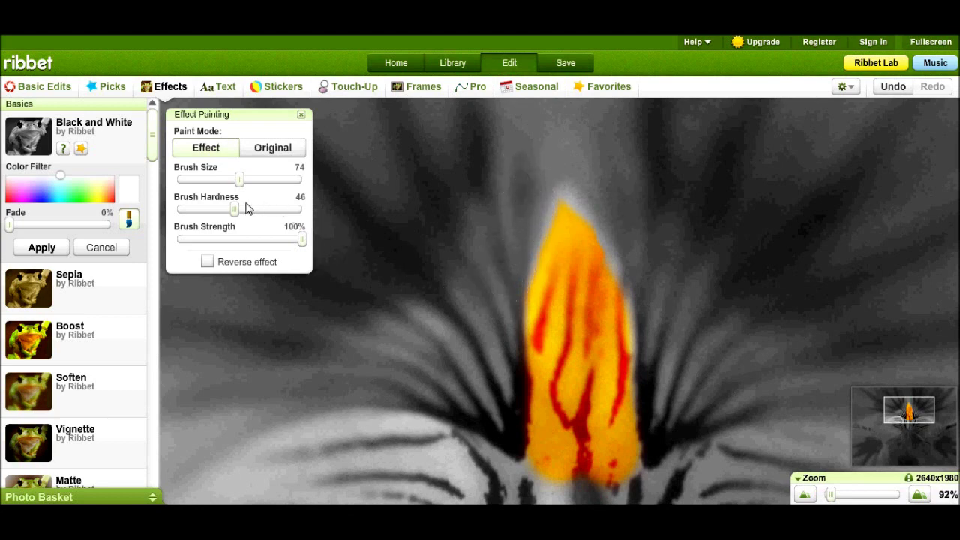
- Lower hardness to 31, zoom out, and use a size 141 brush in Original mode
{"action": "left_click_drag", "start_coordinate": [235, 210], "coordinate": [217, 209]}
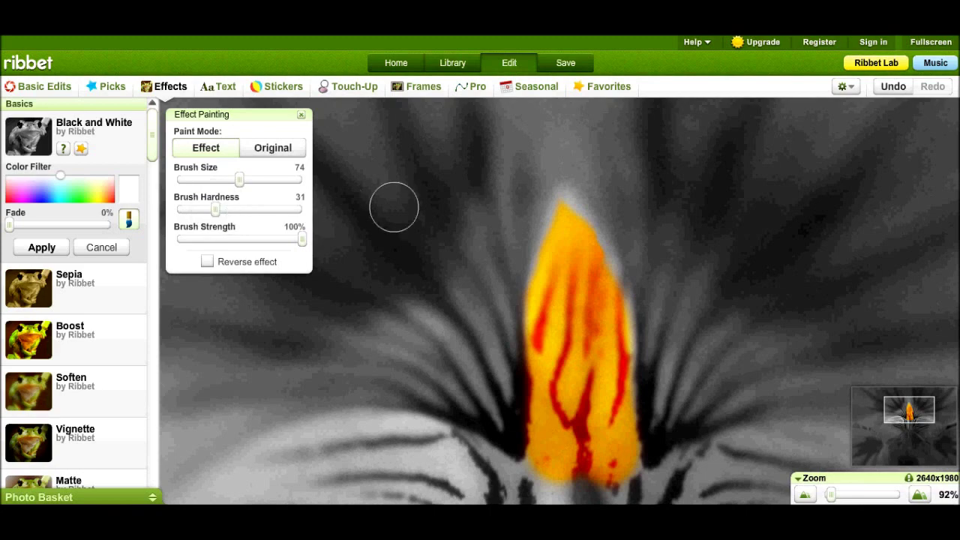
{"action": "scroll", "coordinate": [588, 330], "scroll_direction": "down", "scroll_amount": 2}
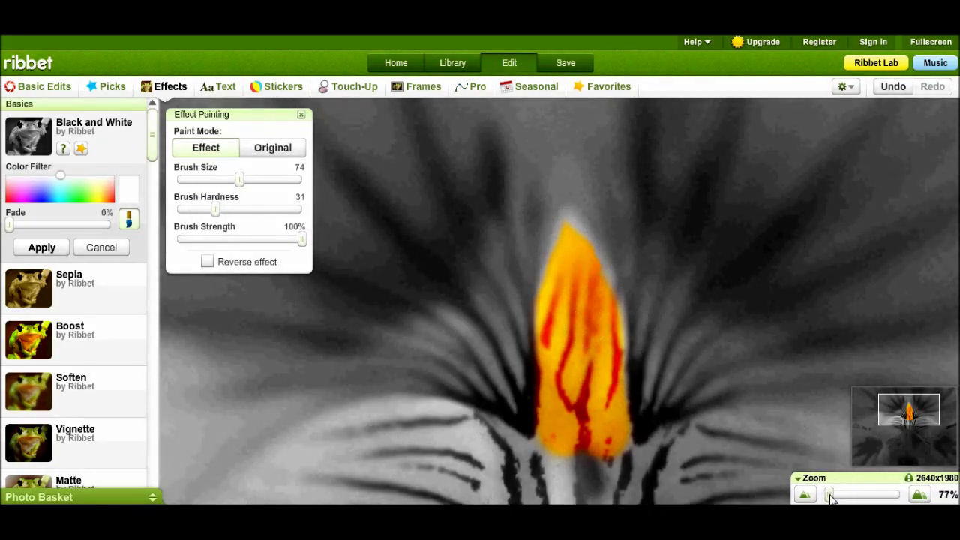
{"action": "left_click_drag", "start_coordinate": [828, 495], "coordinate": [823, 496]}
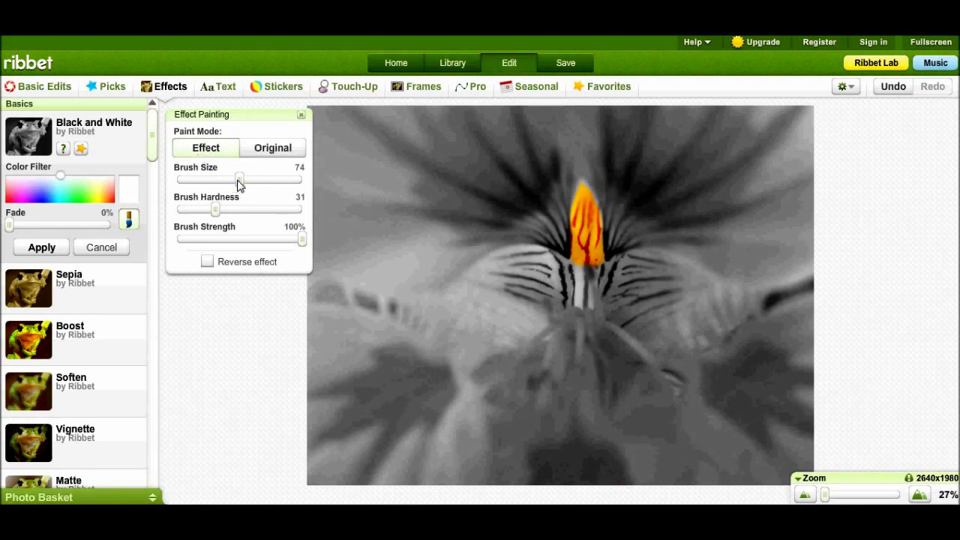
{"action": "left_click_drag", "start_coordinate": [239, 181], "coordinate": [261, 181]}
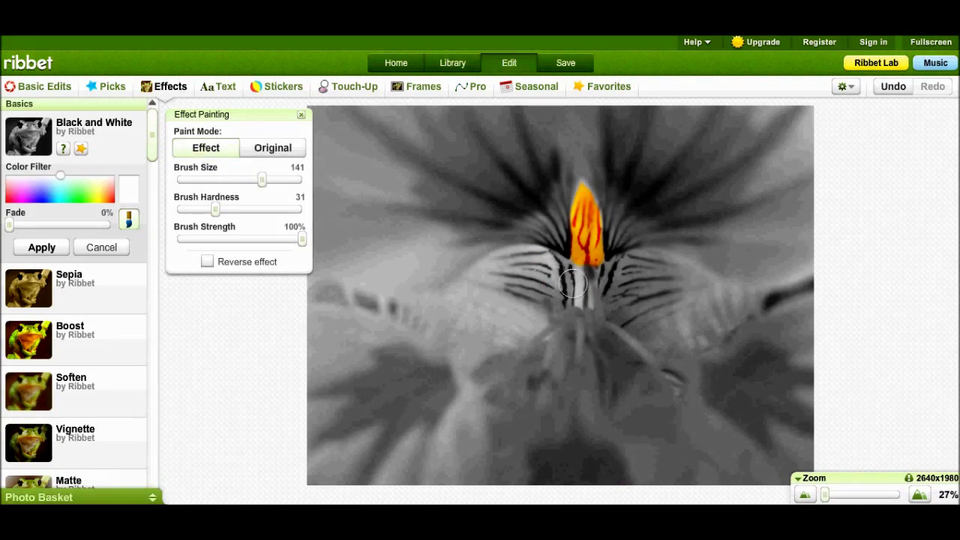
{"action": "left_click", "coordinate": [271, 148]}
- Restore orange colour to the central petal's base and both side petals
{"action": "left_click_drag", "start_coordinate": [592, 308], "coordinate": [584, 226]}
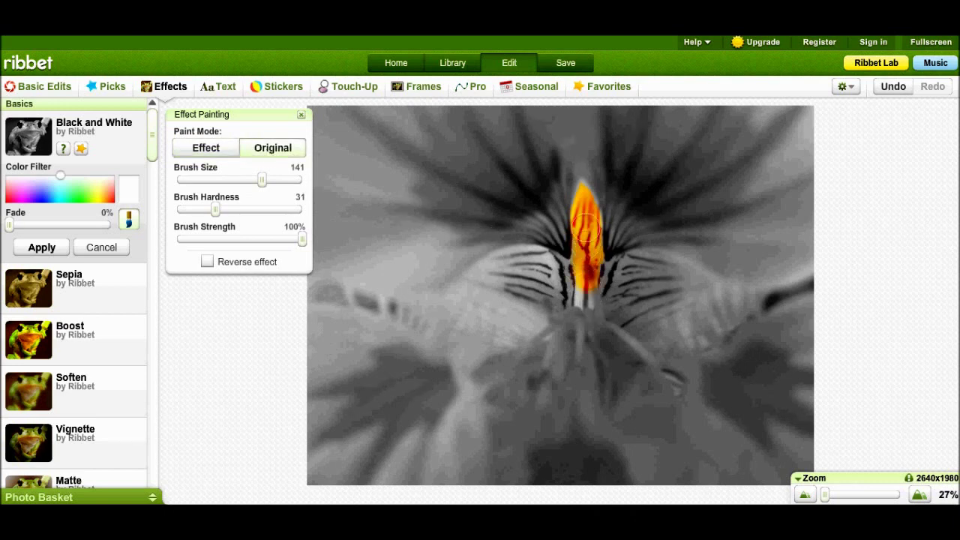
{"action": "mouse_move", "coordinate": [588, 281]}
{"action": "left_mouse_down"}
{"action": "mouse_move", "coordinate": [502, 257]}
{"action": "mouse_move", "coordinate": [479, 272]}
{"action": "left_mouse_up"}
{"action": "left_click_drag", "start_coordinate": [569, 296], "coordinate": [503, 278]}
{"action": "mouse_move", "coordinate": [670, 276]}
{"action": "left_mouse_down"}
{"action": "mouse_move", "coordinate": [618, 271]}
{"action": "mouse_move", "coordinate": [654, 266]}
{"action": "mouse_move", "coordinate": [693, 283]}
{"action": "mouse_move", "coordinate": [610, 302]}
{"action": "mouse_move", "coordinate": [596, 279]}
{"action": "mouse_move", "coordinate": [593, 307]}
{"action": "mouse_move", "coordinate": [580, 316]}
{"action": "mouse_move", "coordinate": [560, 307]}
{"action": "mouse_move", "coordinate": [577, 329]}
{"action": "mouse_move", "coordinate": [590, 324]}
{"action": "mouse_move", "coordinate": [569, 297]}
{"action": "left_mouse_up"}
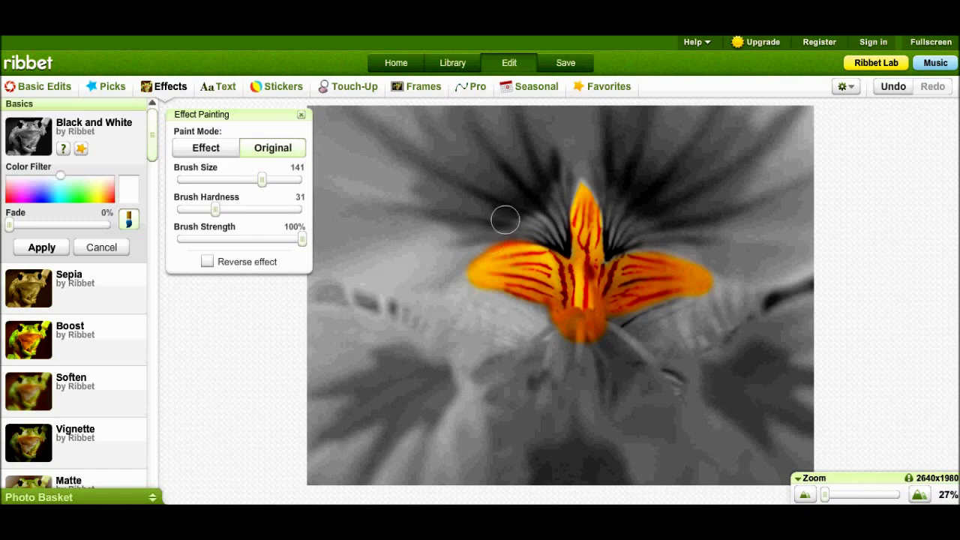
- Switch to Effect mode, zoom in, and shrink the brush to size 52
{"action": "left_click", "coordinate": [223, 150]}
{"action": "scroll", "coordinate": [471, 238], "scroll_direction": "up", "scroll_amount": 2}
{"action": "scroll", "coordinate": [471, 238], "scroll_direction": "up", "scroll_amount": 1}
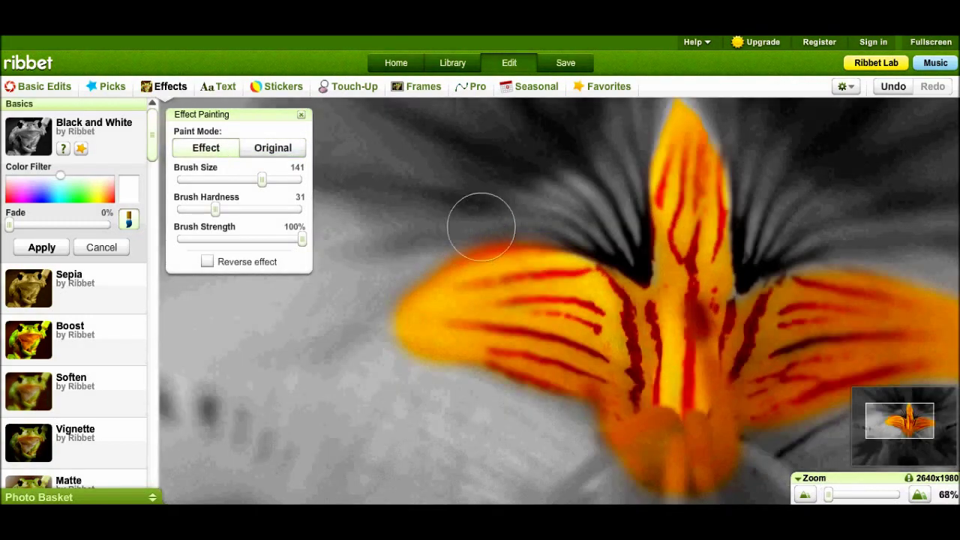
{"action": "scroll", "coordinate": [452, 223], "scroll_direction": "up", "scroll_amount": 1}
{"action": "scroll", "coordinate": [454, 220], "scroll_direction": "up", "scroll_amount": 2}
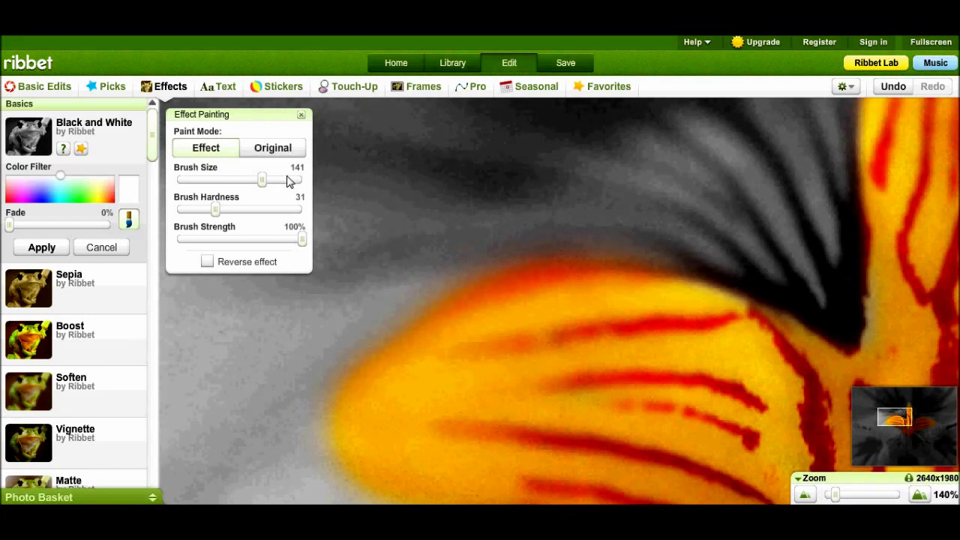
{"action": "left_click_drag", "start_coordinate": [261, 181], "coordinate": [226, 179]}
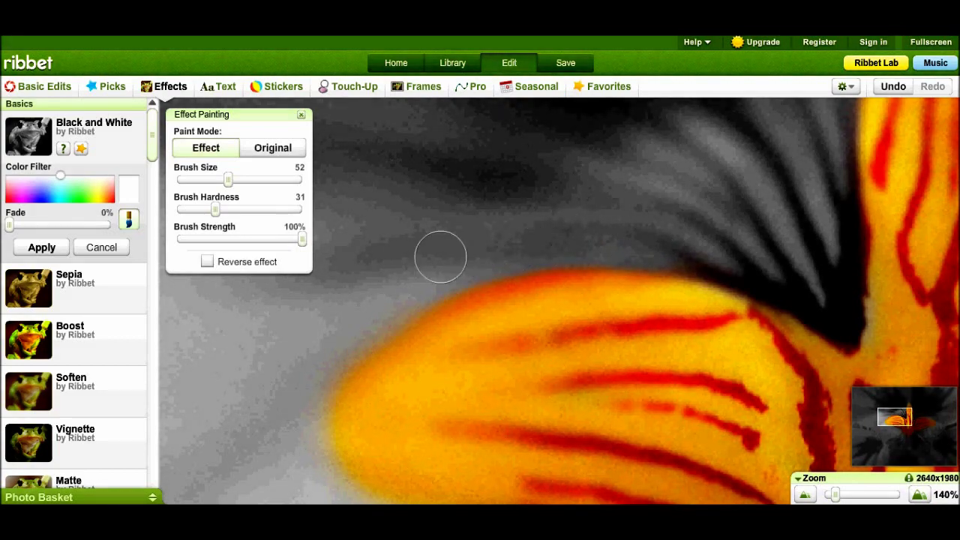
- Zoom back out to 27% and preview a cyan colour filter on the effect
{"action": "scroll", "coordinate": [600, 232], "scroll_direction": "down", "scroll_amount": 5}
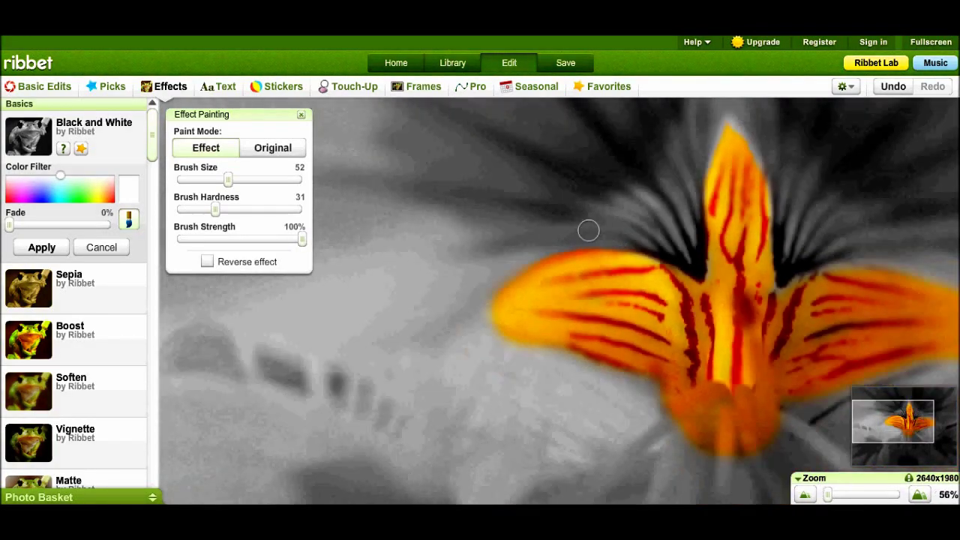
{"action": "scroll", "coordinate": [588, 229], "scroll_direction": "down", "scroll_amount": 1}
{"action": "scroll", "coordinate": [589, 229], "scroll_direction": "down", "scroll_amount": 1}
{"action": "scroll", "coordinate": [589, 230], "scroll_direction": "down", "scroll_amount": 1}
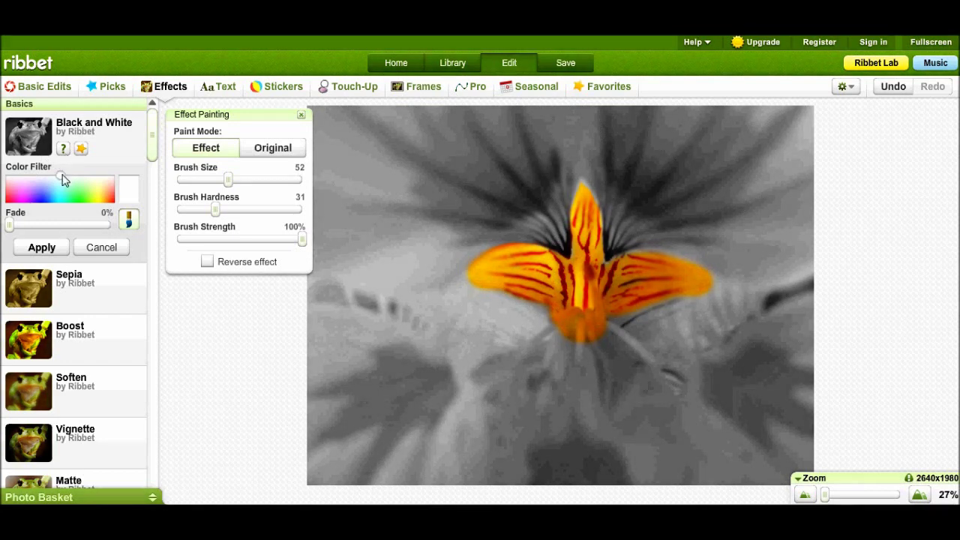
{"action": "left_click", "coordinate": [61, 201]}
- Try several colour-filter hues and the Fade slider, then apply Black and White at 0% fade
{"action": "left_click", "coordinate": [43, 202]}
{"action": "left_click", "coordinate": [59, 198]}
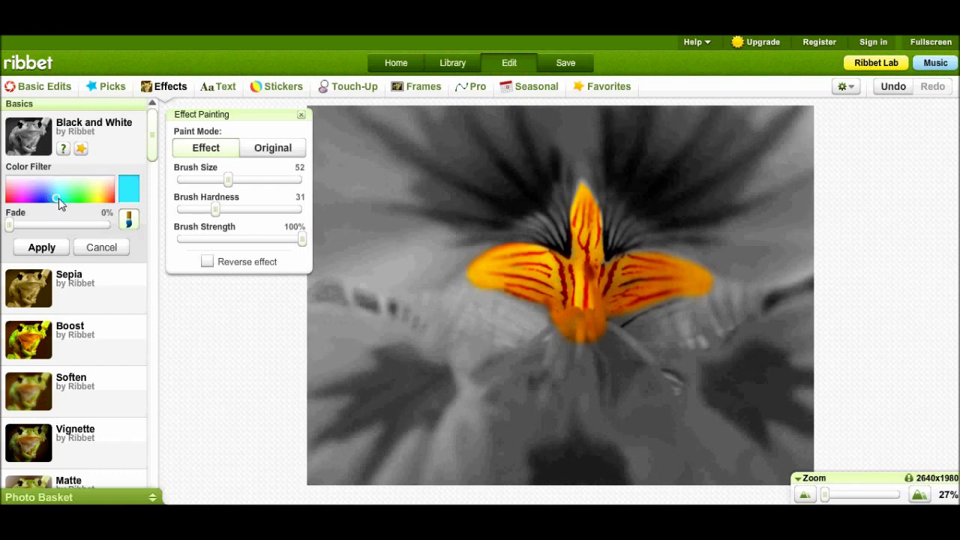
{"action": "left_click", "coordinate": [42, 201]}
{"action": "left_click", "coordinate": [58, 204]}
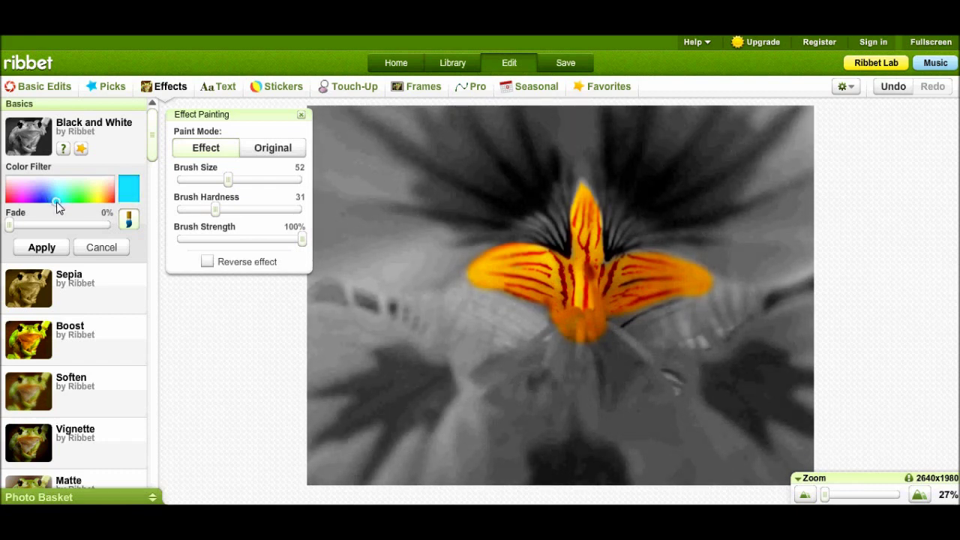
{"action": "left_click", "coordinate": [52, 202]}
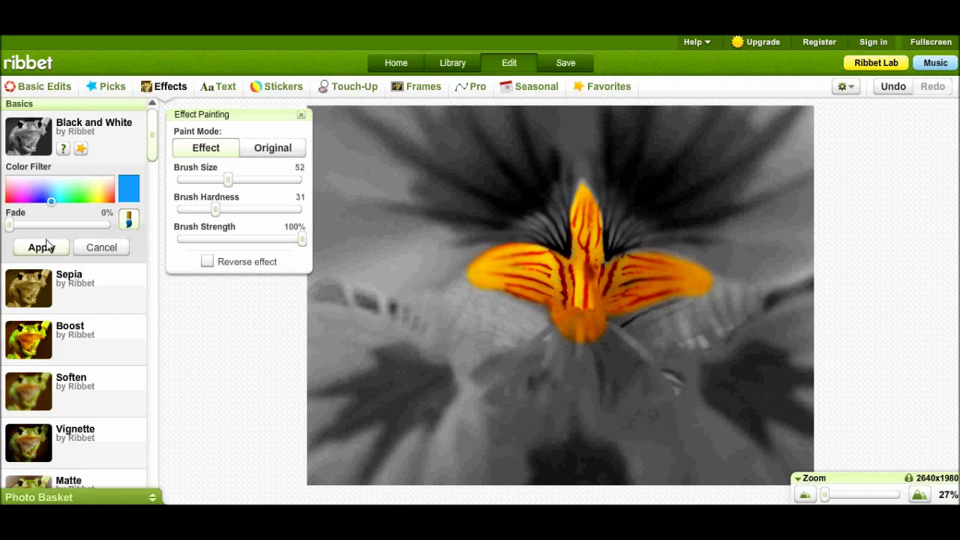
{"action": "mouse_move", "coordinate": [10, 226]}
{"action": "left_mouse_down"}
{"action": "mouse_move", "coordinate": [107, 226]}
{"action": "mouse_move", "coordinate": [13, 227]}
{"action": "left_mouse_up"}
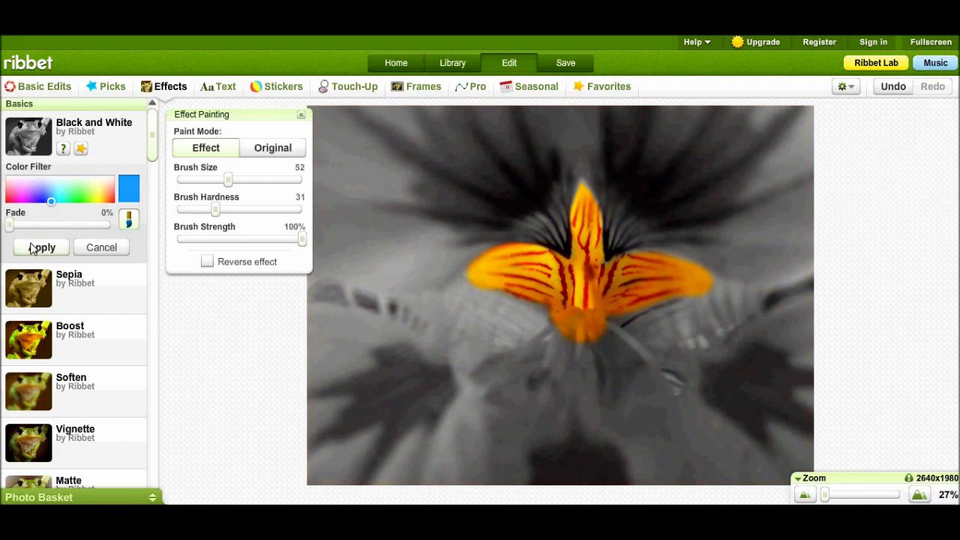
{"action": "left_click", "coordinate": [41, 248]}
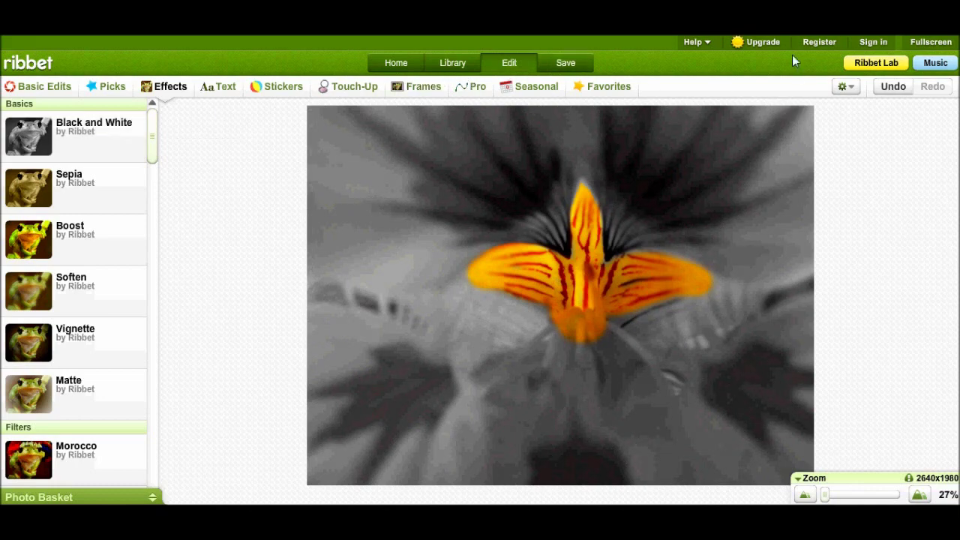
- Dismiss the Ribbet Premium offer and show the Touch-Up tools
{"action": "left_click", "coordinate": [766, 42]}
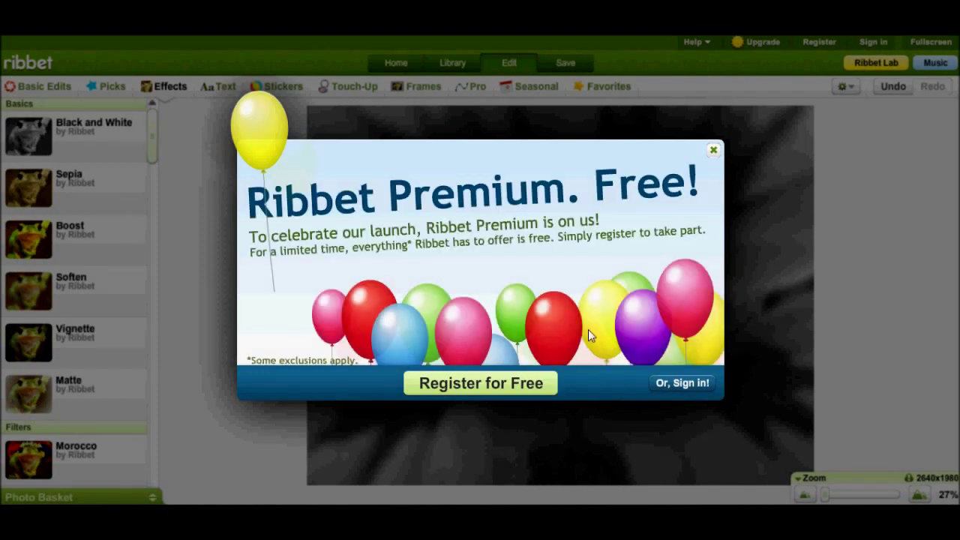
{"action": "left_click", "coordinate": [713, 153]}
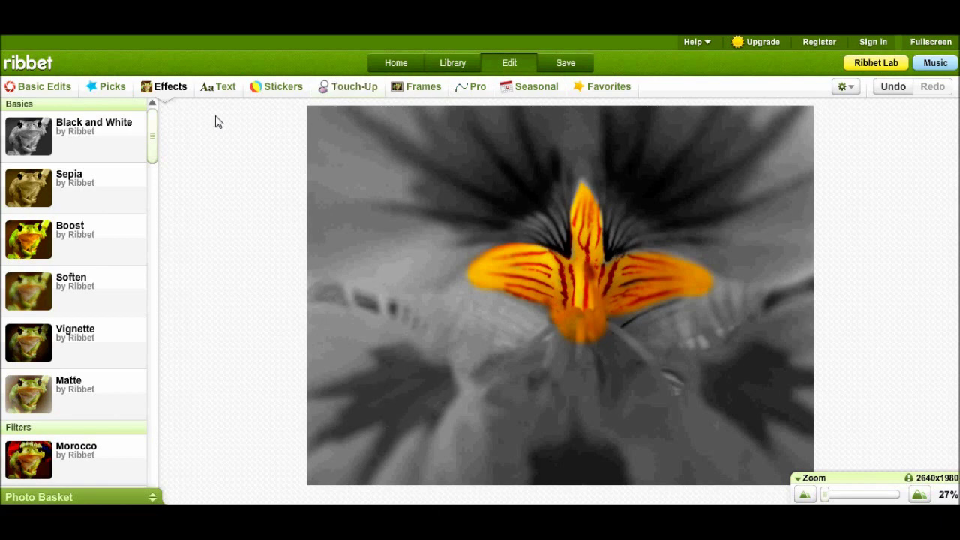
{"action": "left_click", "coordinate": [362, 89]}
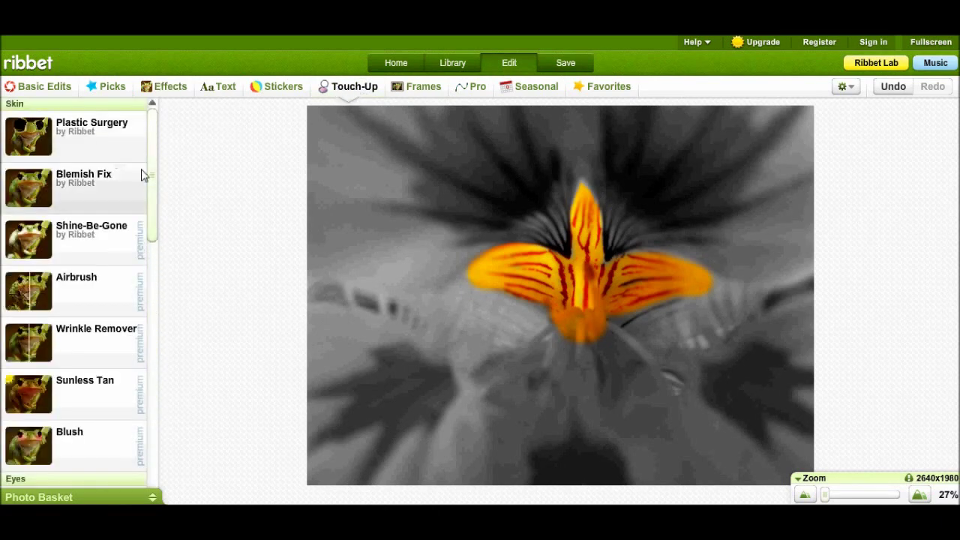
{"action": "scroll", "coordinate": [155, 186], "scroll_direction": "down", "scroll_amount": 1}
{"action": "mouse_move", "coordinate": [155, 186]}
{"action": "left_mouse_down"}
{"action": "mouse_move", "coordinate": [142, 278]}
{"action": "mouse_move", "coordinate": [150, 300]}
{"action": "left_mouse_up"}
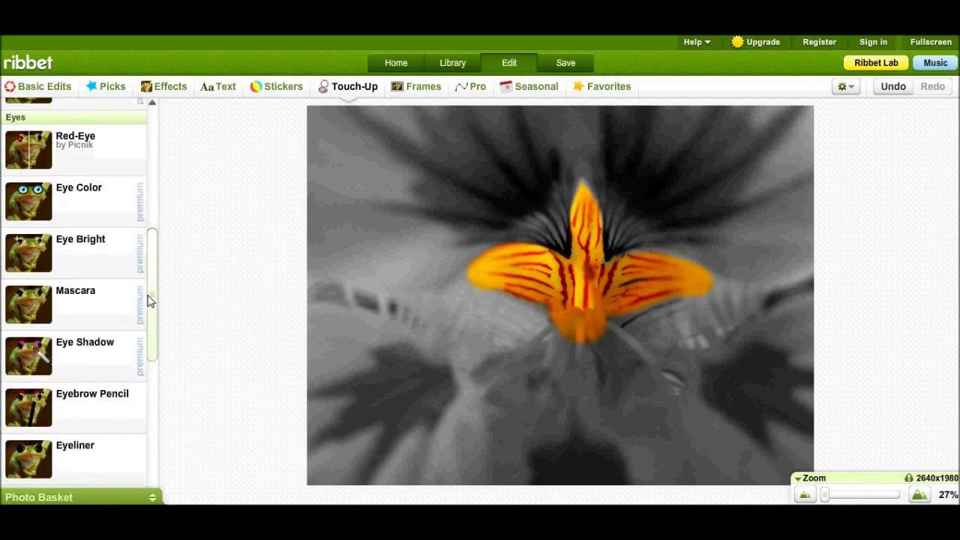
{"action": "mouse_move", "coordinate": [147, 264]}
{"action": "left_mouse_down"}
{"action": "mouse_move", "coordinate": [158, 350]}
{"action": "mouse_move", "coordinate": [152, 402]}
{"action": "left_mouse_up"}
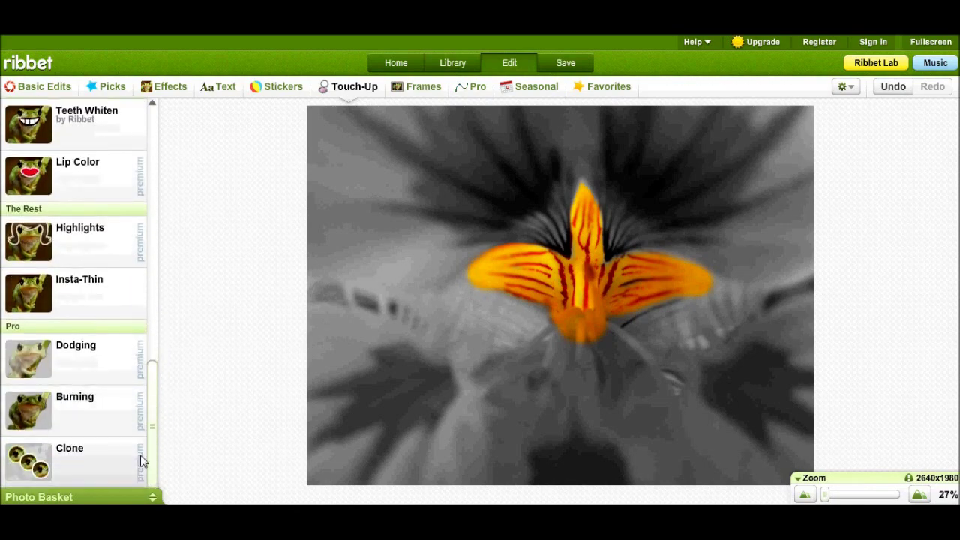
{"action": "left_click", "coordinate": [57, 466]}
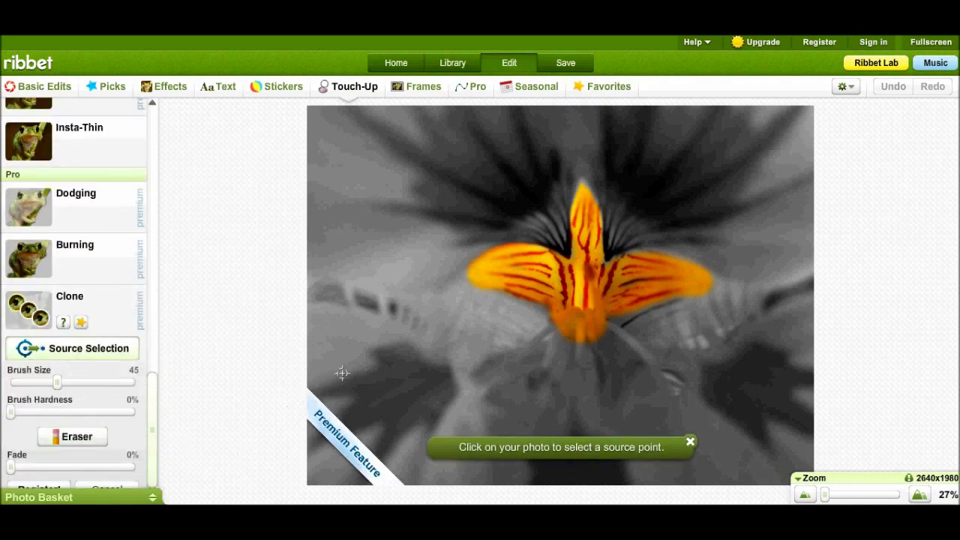
{"action": "left_click", "coordinate": [108, 382]}
{"action": "left_click", "coordinate": [525, 270]}
{"action": "mouse_move", "coordinate": [409, 220]}
{"action": "left_mouse_down"}
{"action": "mouse_move", "coordinate": [427, 234]}
{"action": "mouse_move", "coordinate": [398, 225]}
{"action": "left_mouse_up"}
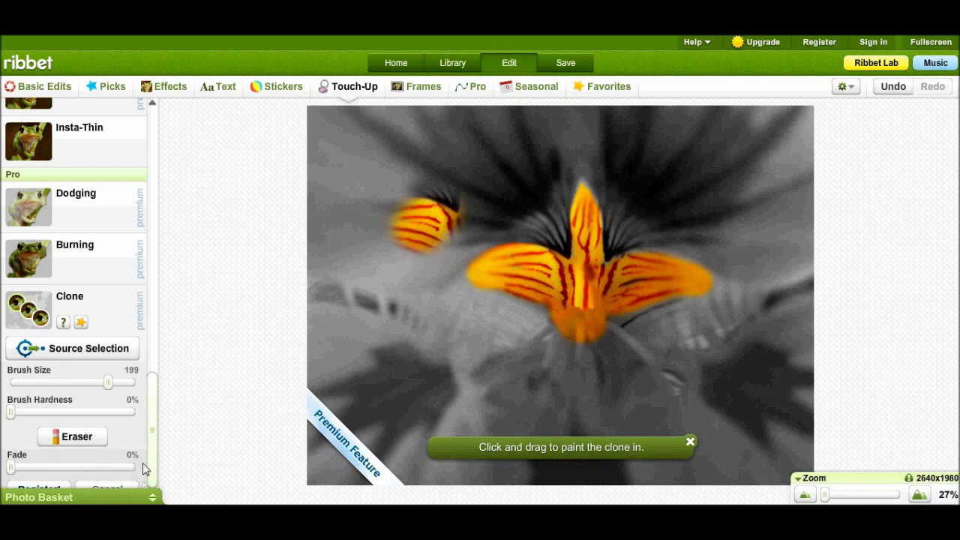
{"action": "left_click", "coordinate": [104, 482]}
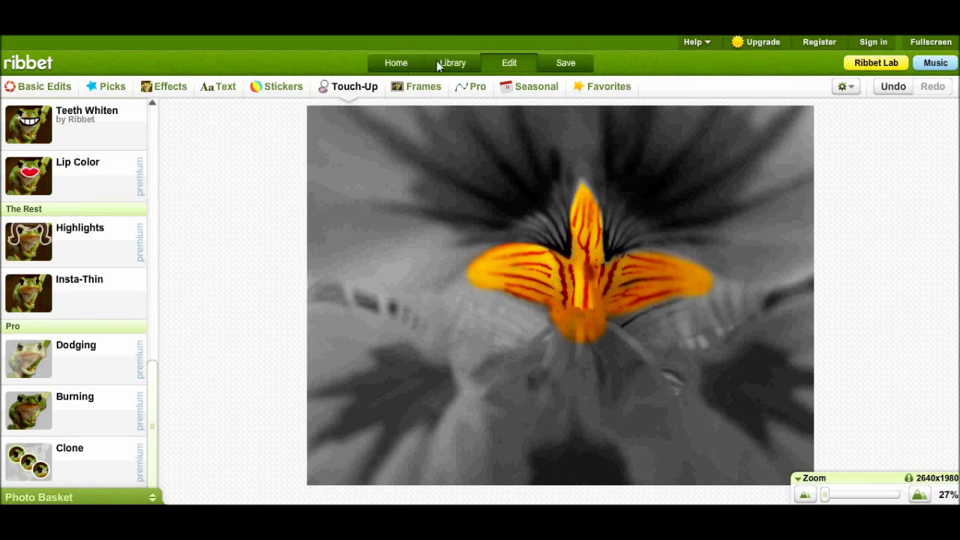
{"action": "left_click", "coordinate": [567, 62]}
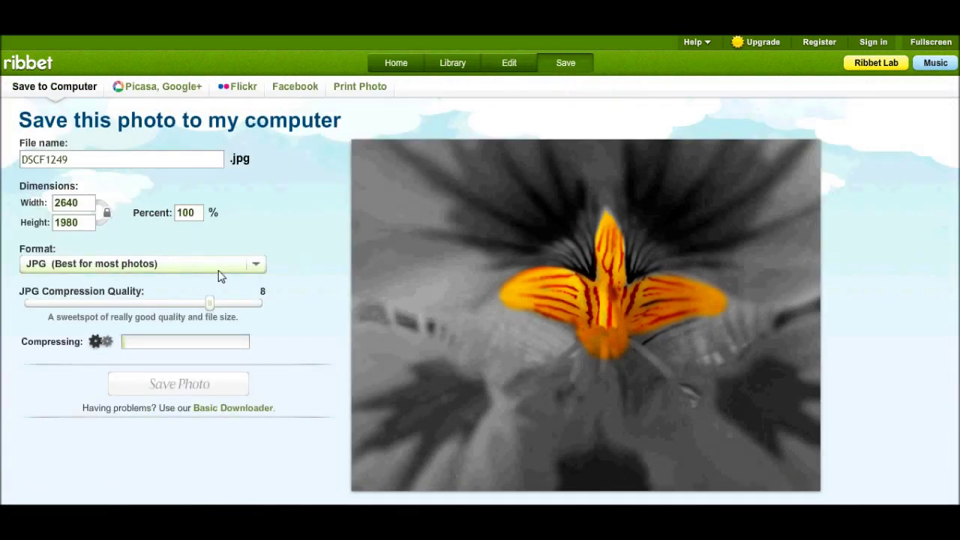
- Set JPG quality to 10 and start renaming the file to 'name of photo'
{"action": "left_click_drag", "start_coordinate": [210, 306], "coordinate": [150, 307]}
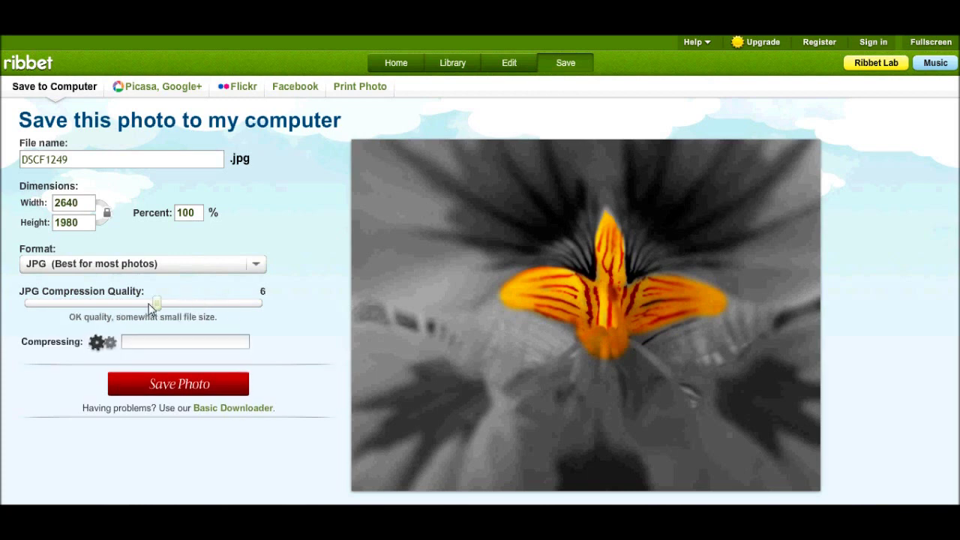
{"action": "left_click_drag", "start_coordinate": [159, 306], "coordinate": [262, 306]}
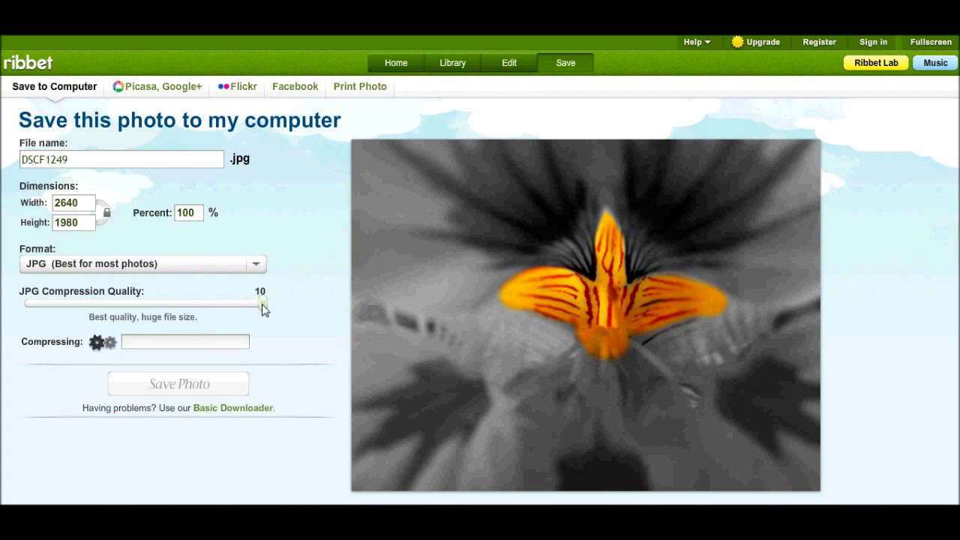
{"action": "left_click", "coordinate": [103, 157]}
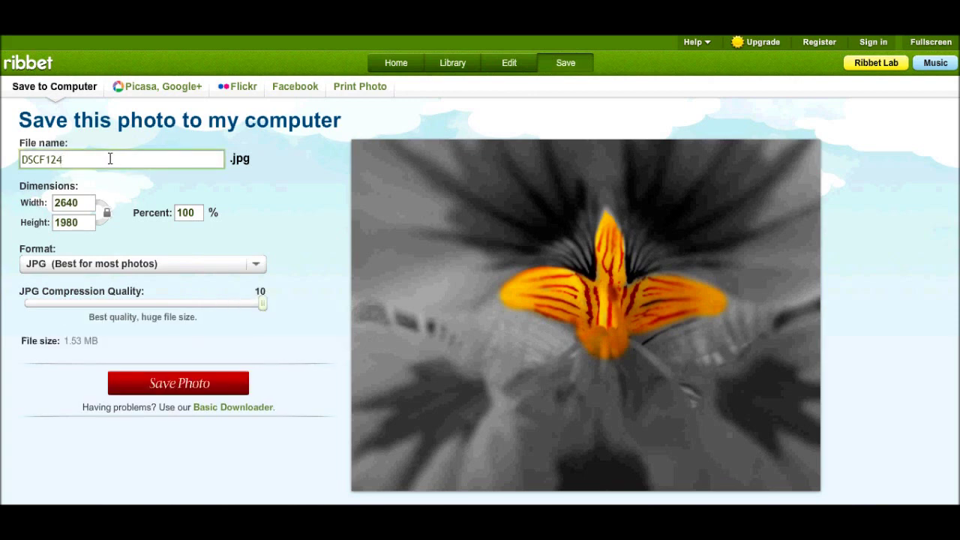
{"action": "key", "text": "BackSpace"}
{"action": "key", "text": "BackSpace"}
{"action": "key", "text": "BackSpace"}
{"action": "type", "text": "n"}
- Save the edited flower photo as a JPG into the Pictures library
{"action": "left_click", "coordinate": [201, 386]}
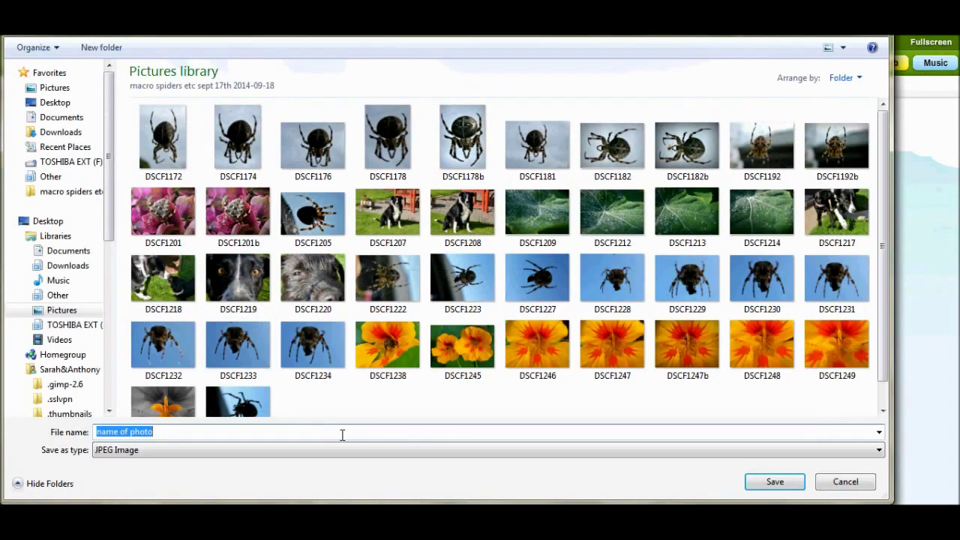
{"action": "left_click", "coordinate": [778, 484]}
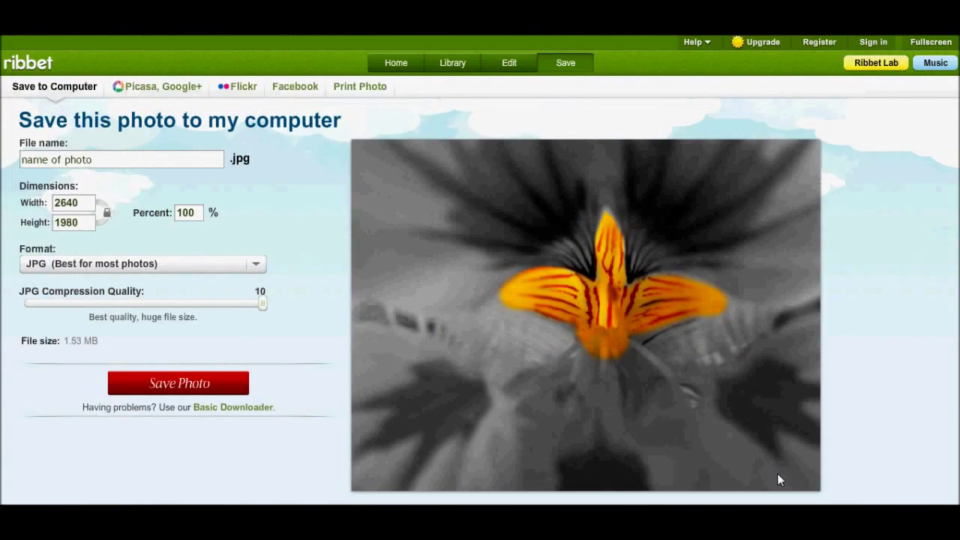